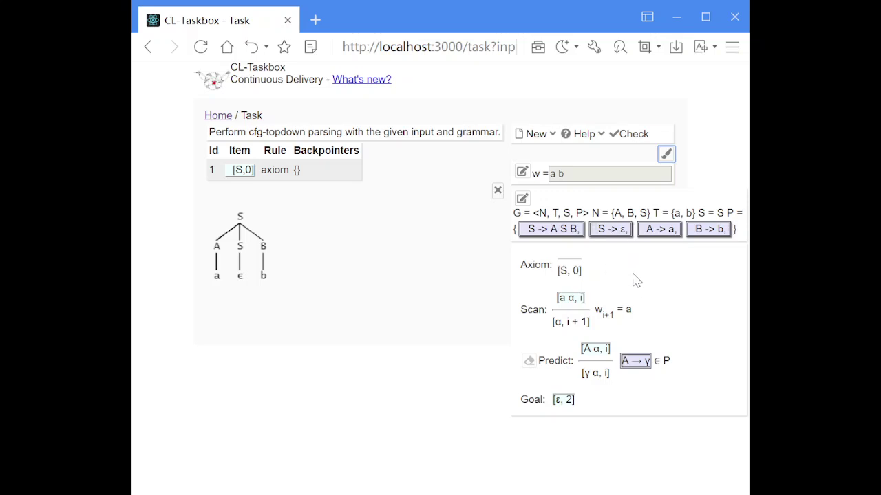
Step: Sketch a parse tree below the Goal rule: S branching to A S B, yielding a, ε and b
left_click(667, 155)
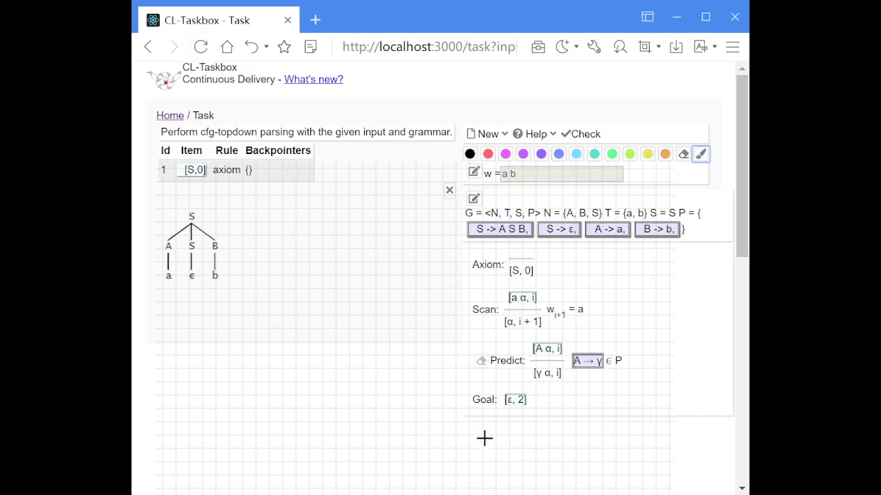
mouse_move(482, 415)
left_mouse_down()
mouse_move(473, 433)
mouse_move(507, 418)
mouse_move(498, 427)
left_mouse_up()
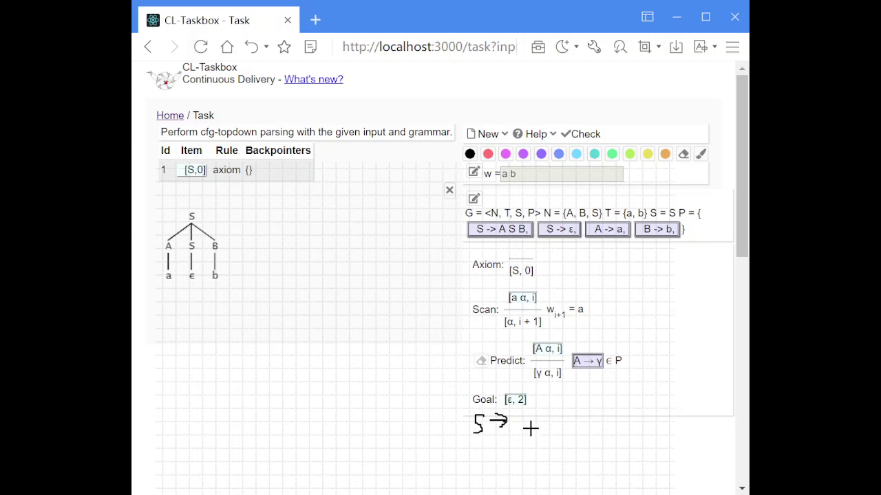
mouse_move(527, 414)
left_mouse_down()
mouse_move(514, 426)
mouse_move(585, 422)
left_mouse_up()
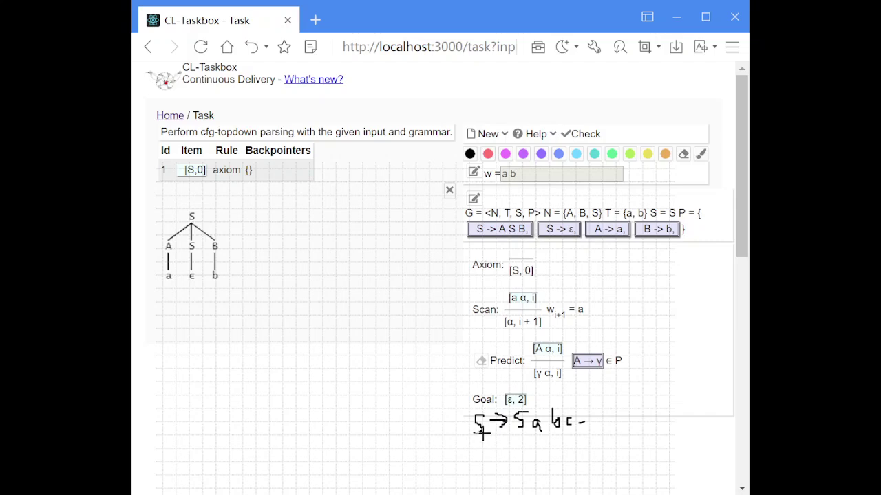
mouse_move(485, 442)
left_mouse_down()
mouse_move(481, 457)
mouse_move(492, 437)
mouse_move(495, 451)
mouse_move(517, 452)
mouse_move(550, 434)
mouse_move(548, 449)
mouse_move(561, 452)
mouse_move(610, 436)
mouse_move(609, 448)
mouse_move(632, 436)
mouse_move(628, 445)
mouse_move(665, 442)
left_mouse_up()
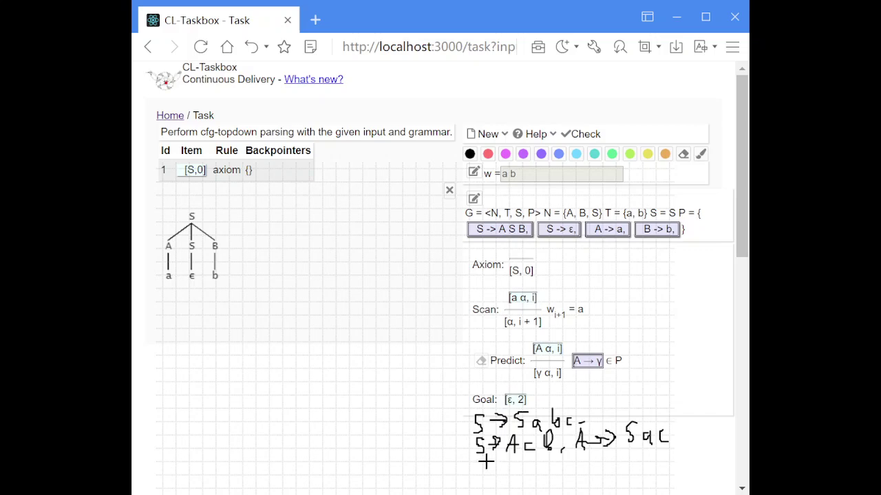
mouse_move(482, 455)
left_mouse_down()
mouse_move(475, 475)
mouse_move(513, 461)
mouse_move(525, 479)
mouse_move(586, 475)
mouse_move(586, 465)
mouse_move(605, 460)
mouse_move(600, 473)
mouse_move(626, 472)
left_mouse_up()
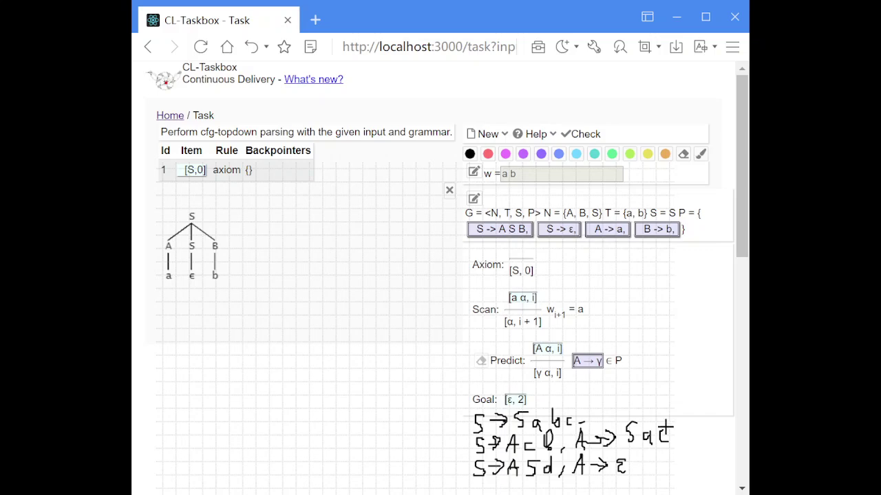
left_click(701, 155)
left_click_drag(622, 435, 608, 454)
left_click_drag(628, 421, 625, 440)
Step: Switch off drawing mode so the handwritten parse tree is hidden
left_click(701, 157)
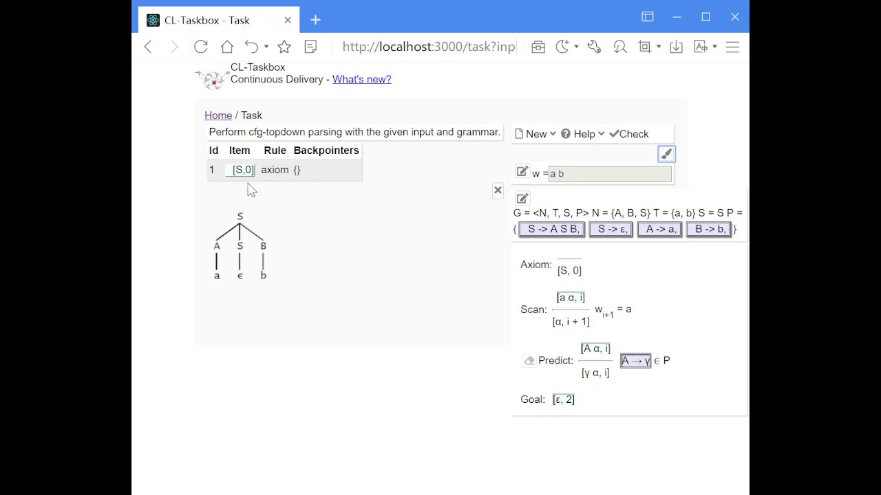
Step: In red ink, underline the S -> A S B rule and the Predict premise [A α, i]
left_click(666, 154)
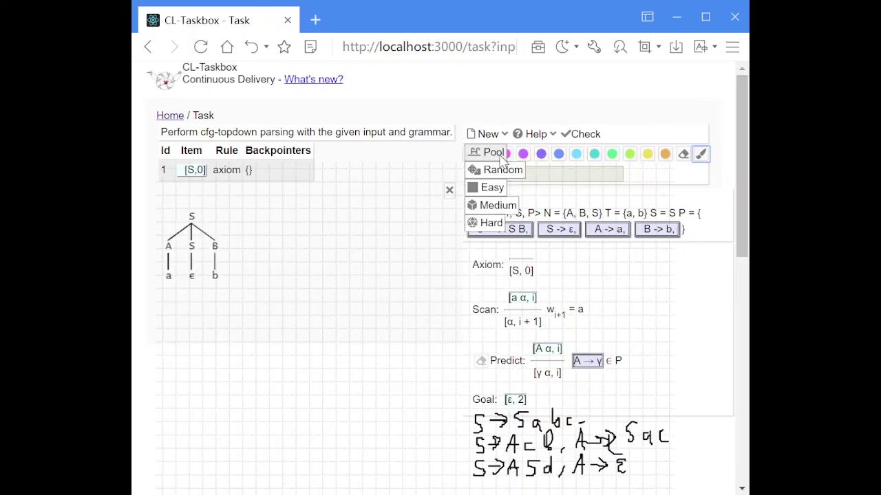
left_click(487, 154)
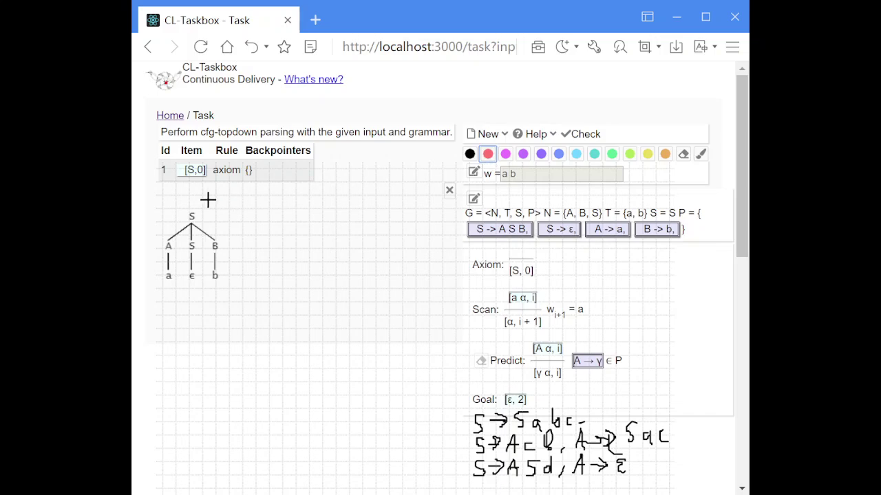
left_click(192, 183)
left_click_drag(472, 242, 482, 241)
mouse_move(536, 360)
left_mouse_down()
mouse_move(528, 357)
mouse_move(586, 374)
left_mouse_up()
Step: Add light-blue marks under the grammar rules and Predict rule, then hide all annotations
left_click(575, 154)
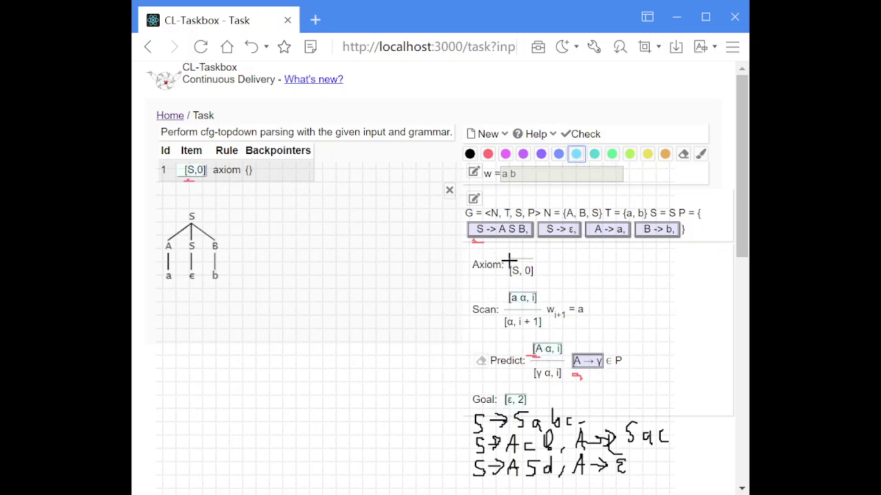
left_click_drag(496, 243, 530, 243)
left_click_drag(592, 375, 607, 375)
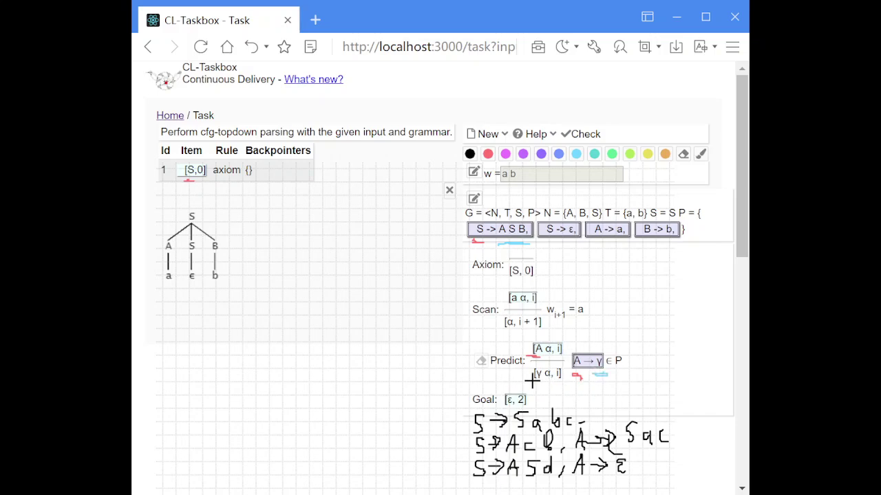
left_click_drag(533, 382, 542, 381)
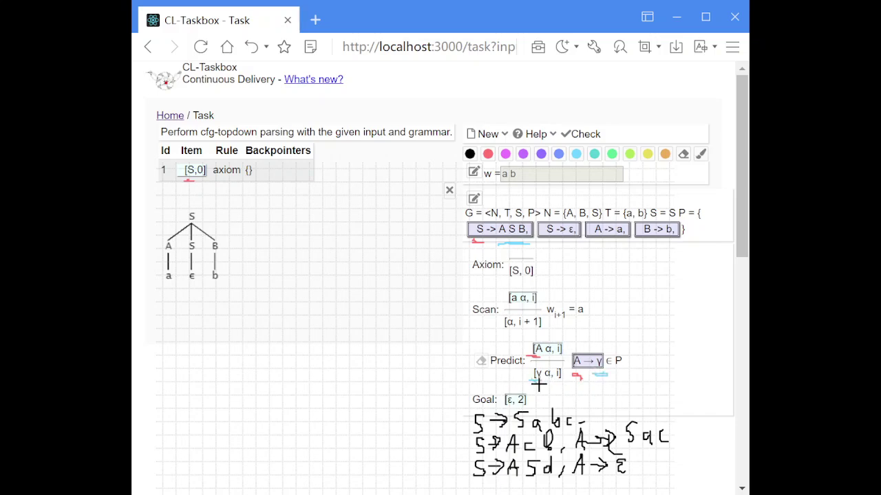
left_click(700, 154)
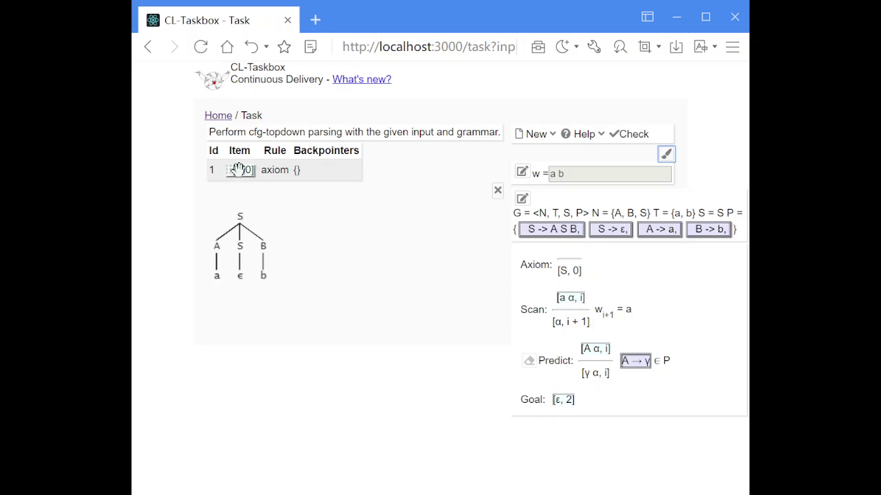
Step: Feed [S,0] and rule S -> A S B into Predict, producing [A S B,0] with backpointer 1
left_click_drag(242, 171, 590, 353)
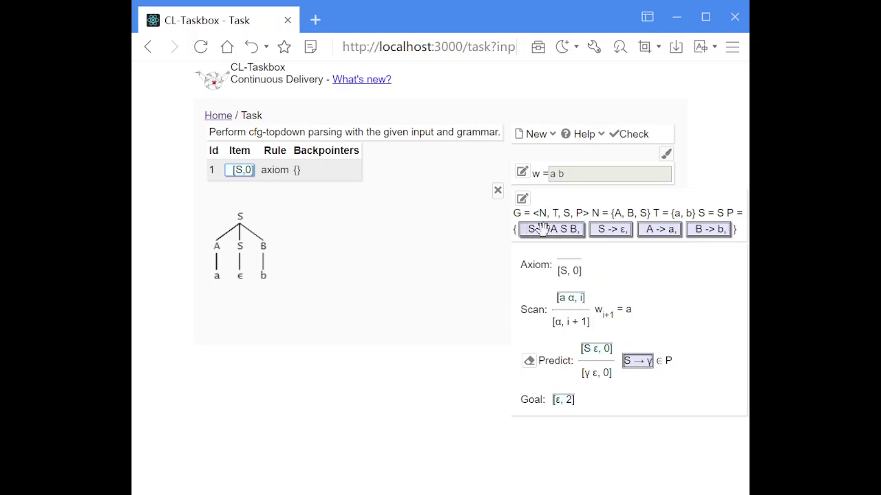
left_click_drag(537, 230, 658, 369)
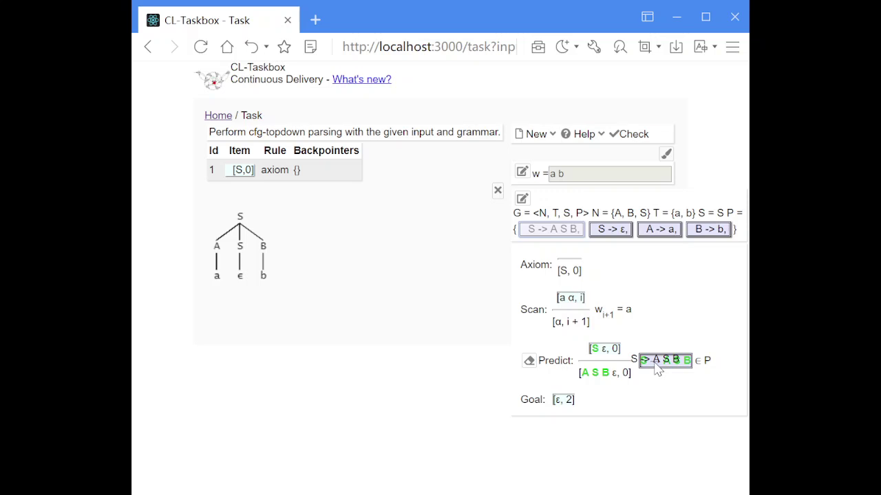
left_click_drag(657, 369, 657, 373)
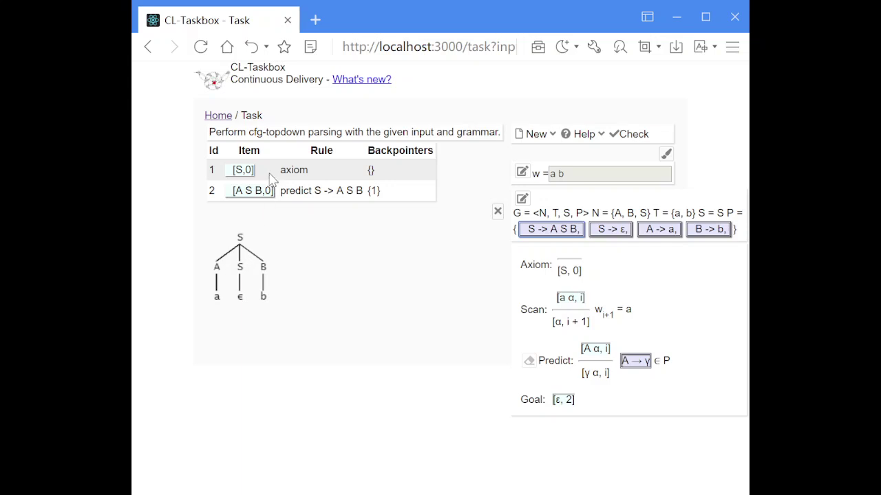
Step: Feed [S,0] and rule S -> ε into Predict, producing [ε,0] with backpointer 1
mouse_move(251, 168)
left_click_drag(241, 171, 596, 354)
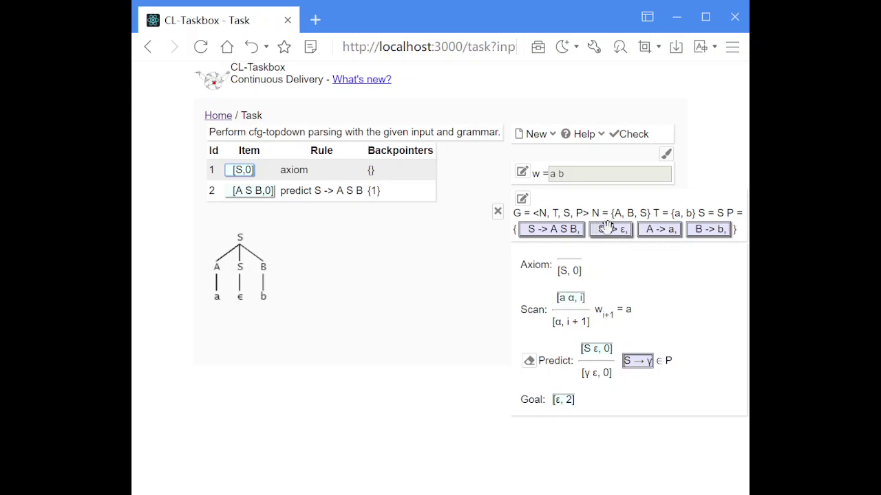
left_click_drag(609, 227, 650, 370)
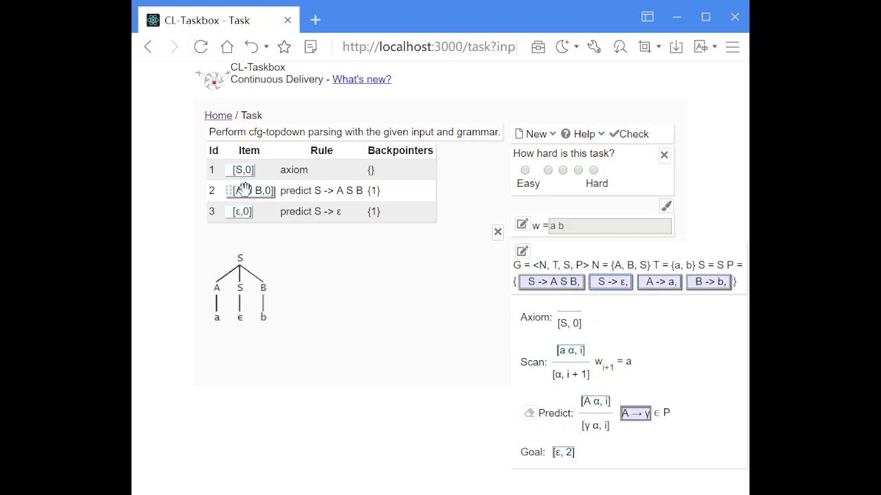
Step: Predict from item [A S B,0] using A -> a, yielding [a S B,0] with backpointer 2
left_click_drag(246, 191, 595, 407)
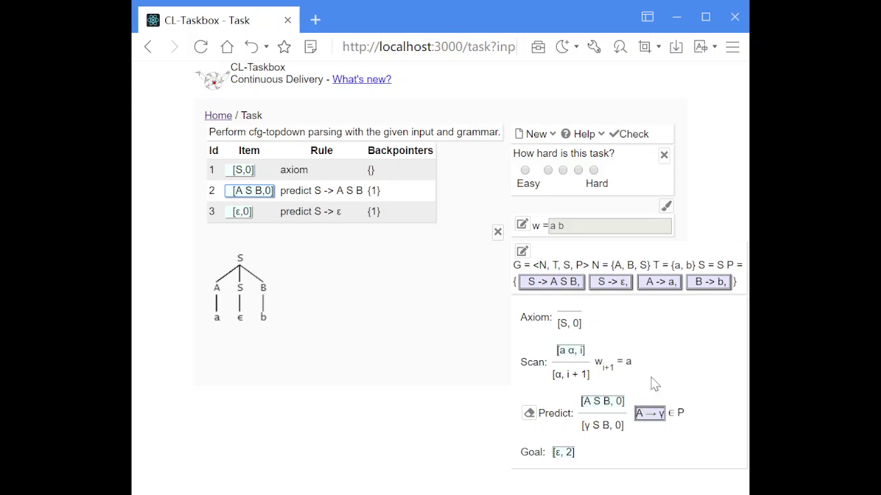
left_click_drag(653, 283, 658, 411)
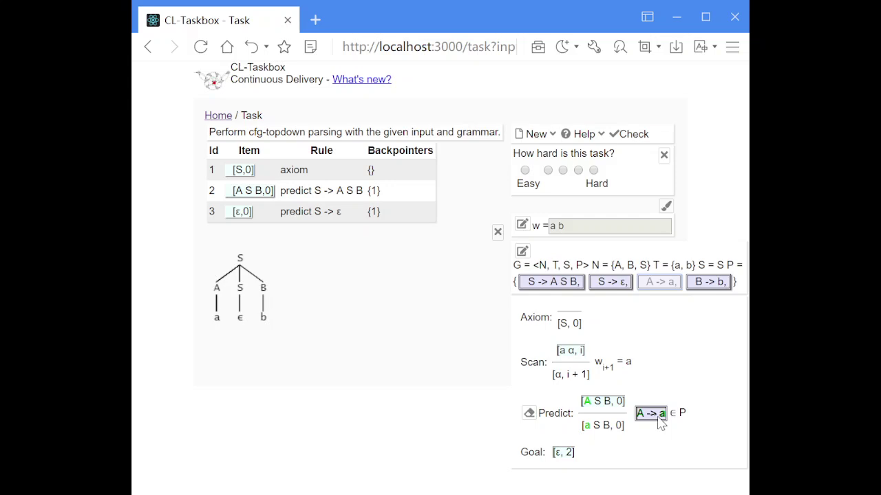
left_click_drag(658, 419, 660, 419)
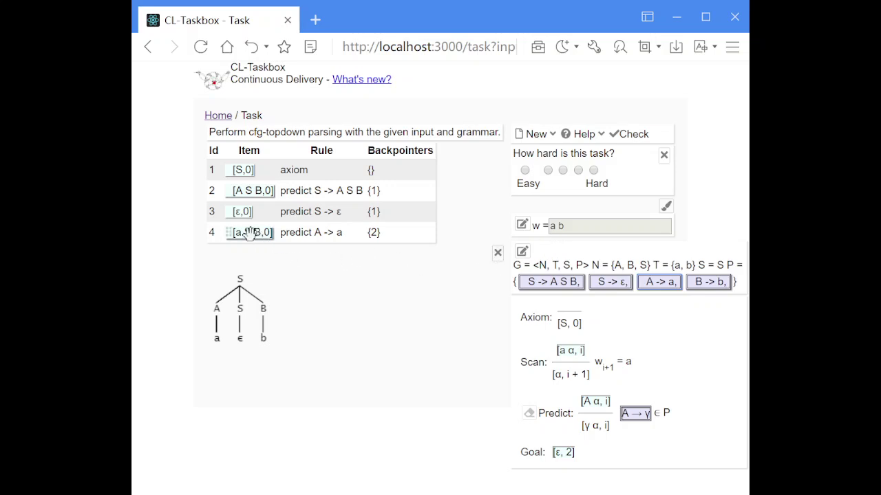
Step: Scan terminal a from [a S B,0], producing item [S B,1] with backpointer 4
left_click_drag(249, 234, 588, 354)
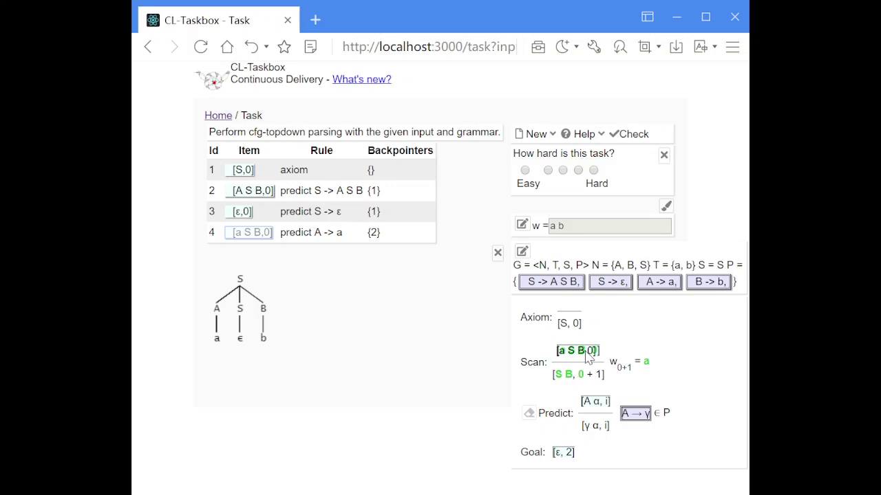
left_click_drag(585, 355, 586, 355)
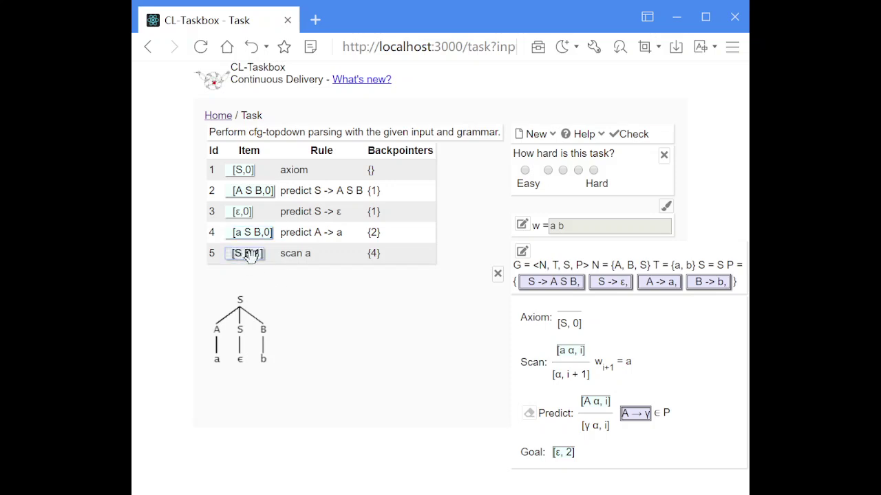
Step: Predict twice from [S B,1]: S -> A S B gives [A S B B,1], S -> ε gives [B,1]
left_click_drag(246, 254, 595, 403)
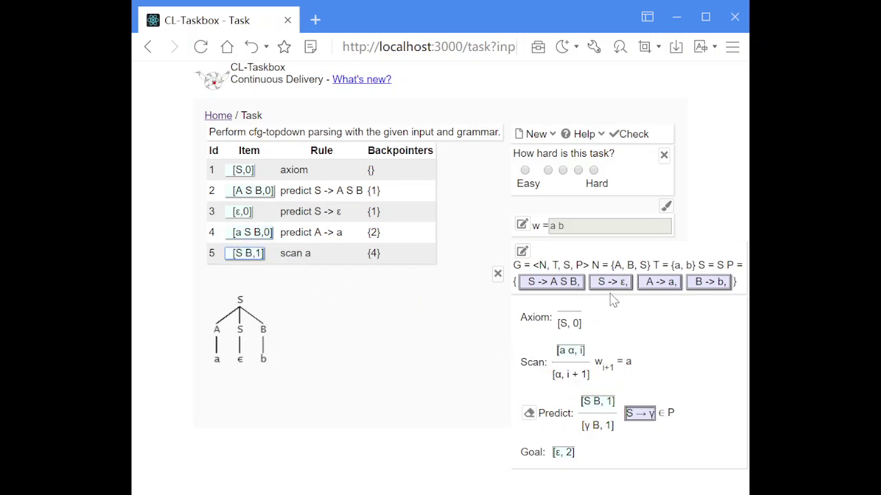
left_click_drag(549, 275, 635, 420)
left_click_drag(249, 252, 596, 405)
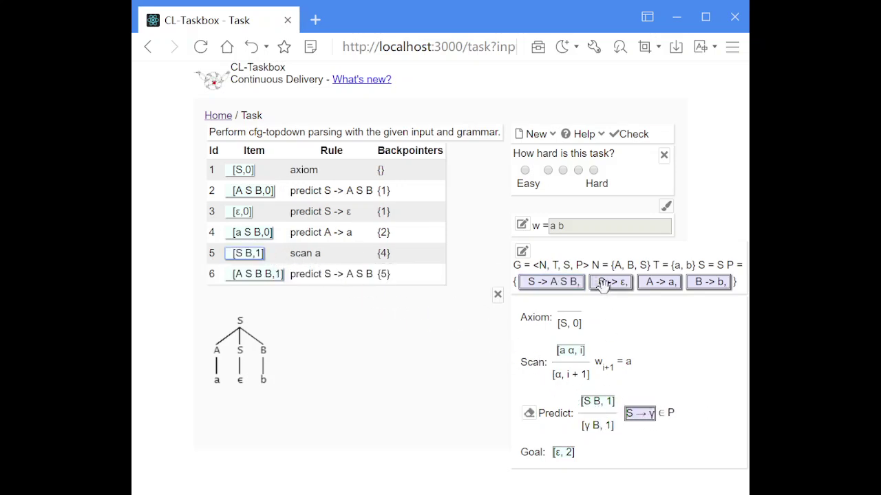
left_click_drag(610, 283, 643, 416)
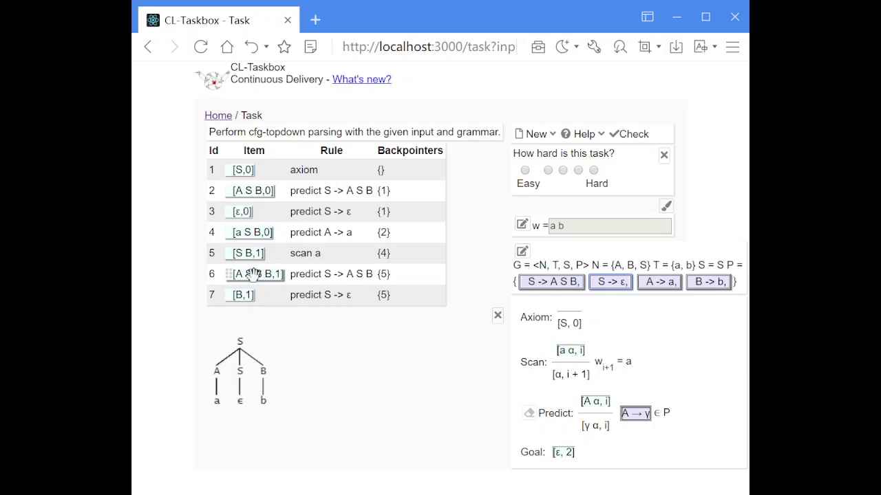
Step: Predict from [A S B B,1] with A -> a, yielding row 8 [a S B B,1]
left_click_drag(254, 275, 617, 394)
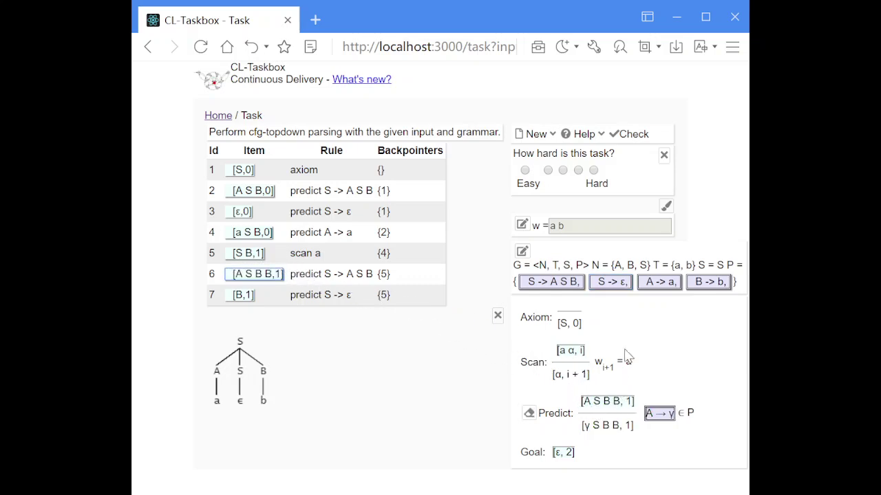
left_click_drag(653, 286, 666, 428)
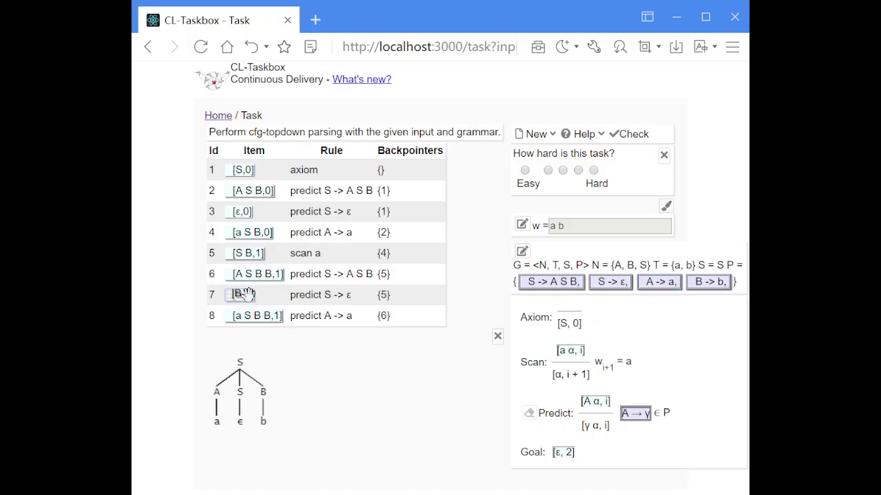
Step: Predict from row 7's [B,1] with B -> b, yielding row 9 [b,1]
left_click_drag(244, 295, 593, 421)
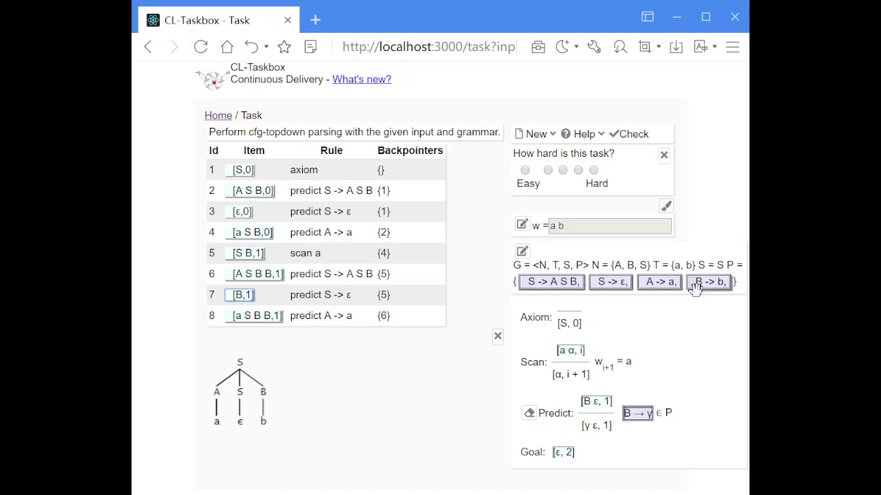
left_click_drag(696, 287, 640, 425)
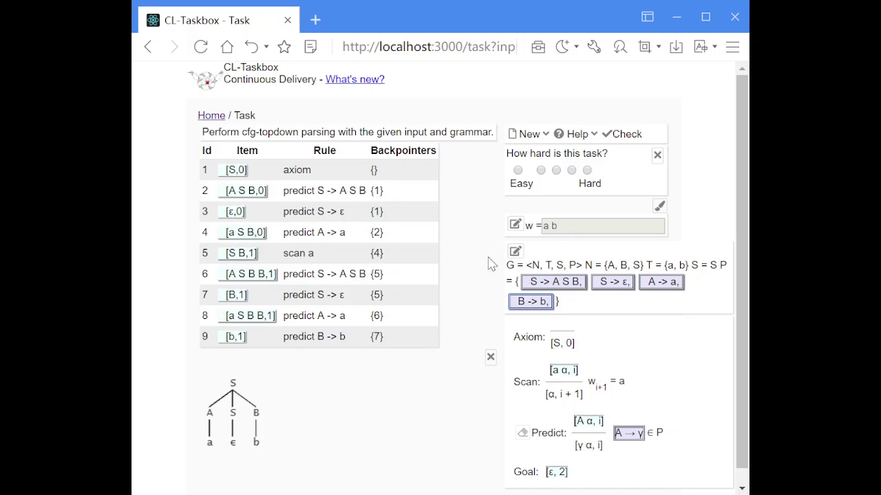
Step: Apply the Scan rule to row 9's [b,1], consuming b to derive [ε,2] in row 10
left_click_drag(250, 315, 588, 375)
left_click_drag(234, 336, 368, 295)
left_click_drag(235, 337, 574, 377)
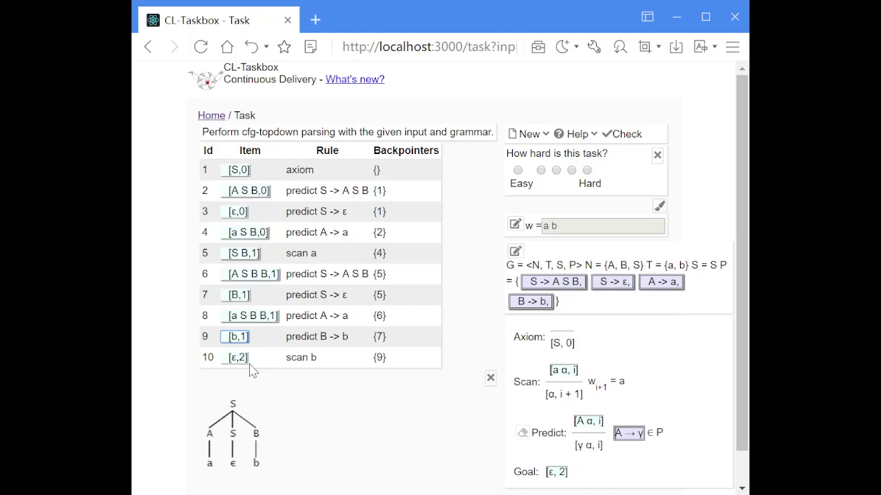
Step: Match row 10's [ε,2] against the Goal rule to flag it as the goal item
left_click_drag(237, 357, 564, 481)
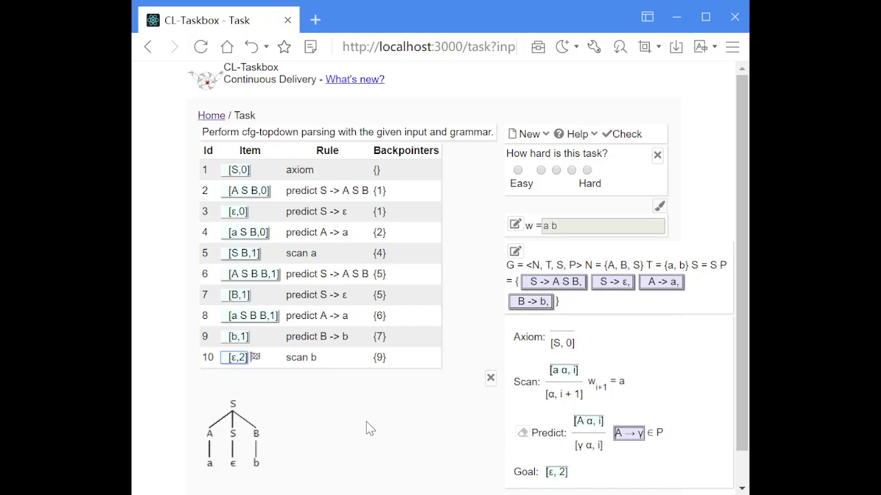